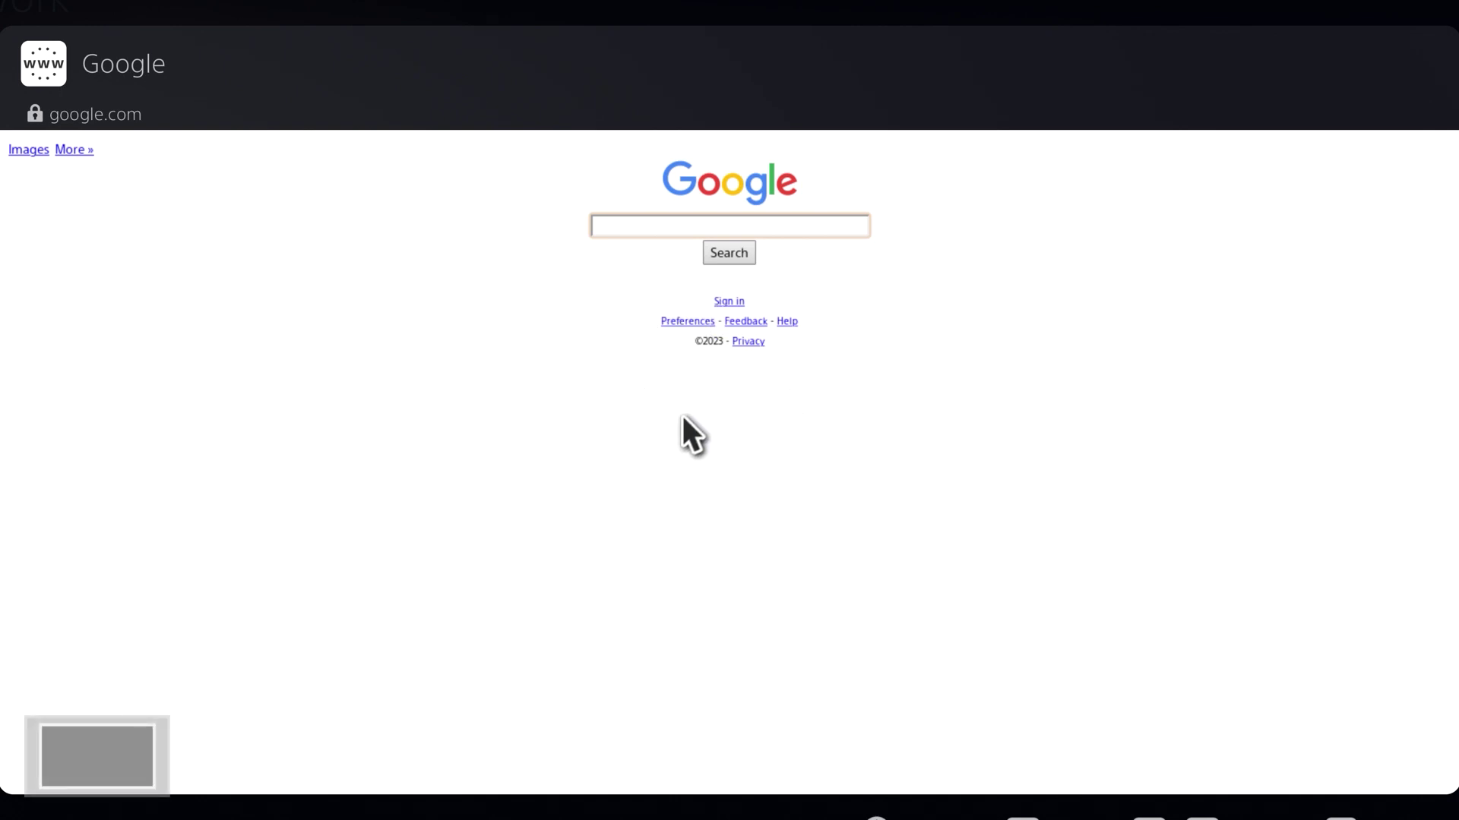
Spell 'Doctor glitch yo' in the Google search box with the on-screen keyboard.
{"action": "left_click", "coordinate": [626, 224]}
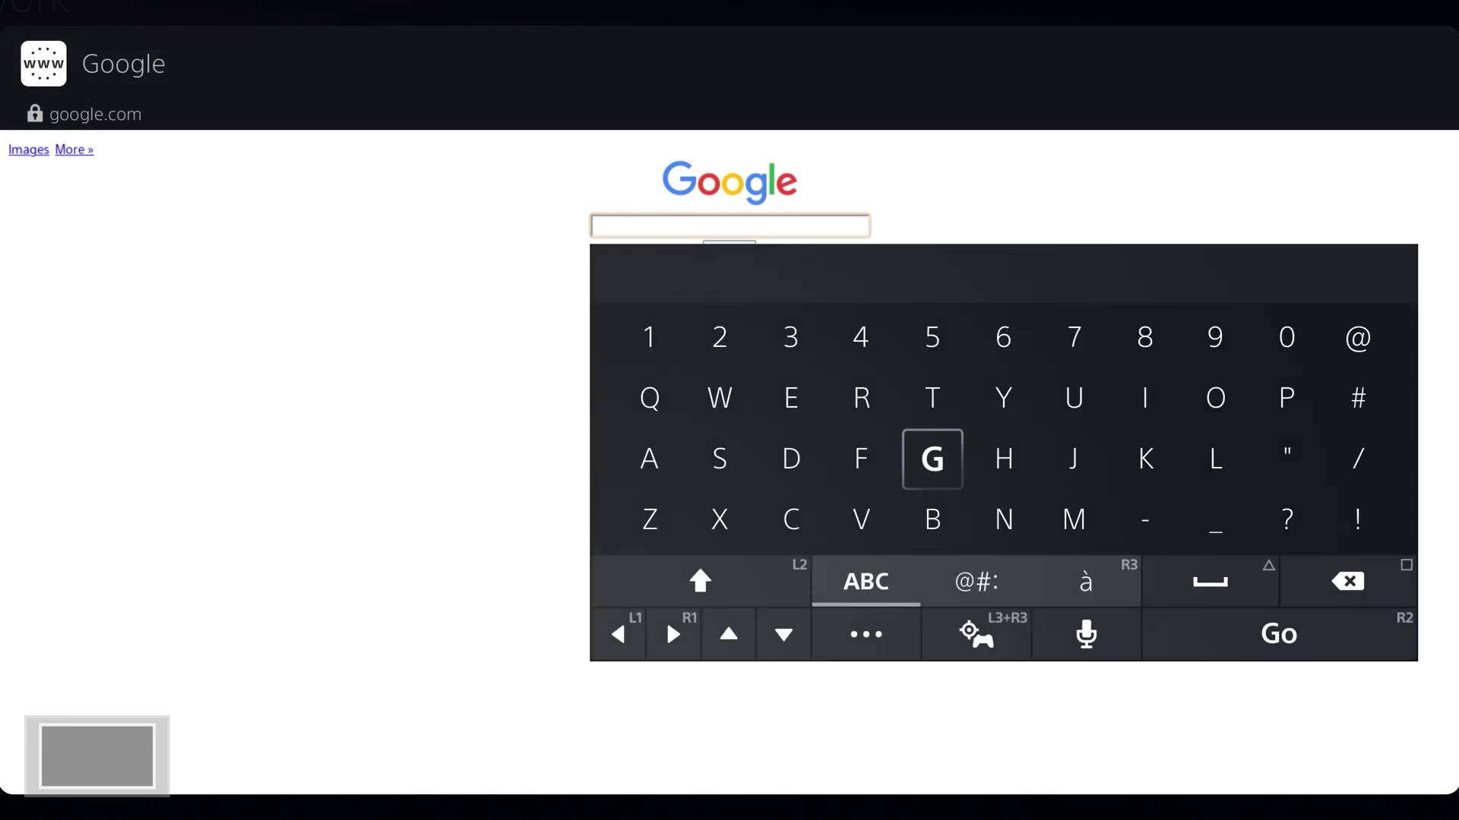
{"action": "key", "text": "Left"}
{"action": "key", "text": "Left"}
{"action": "key", "text": "Return"}
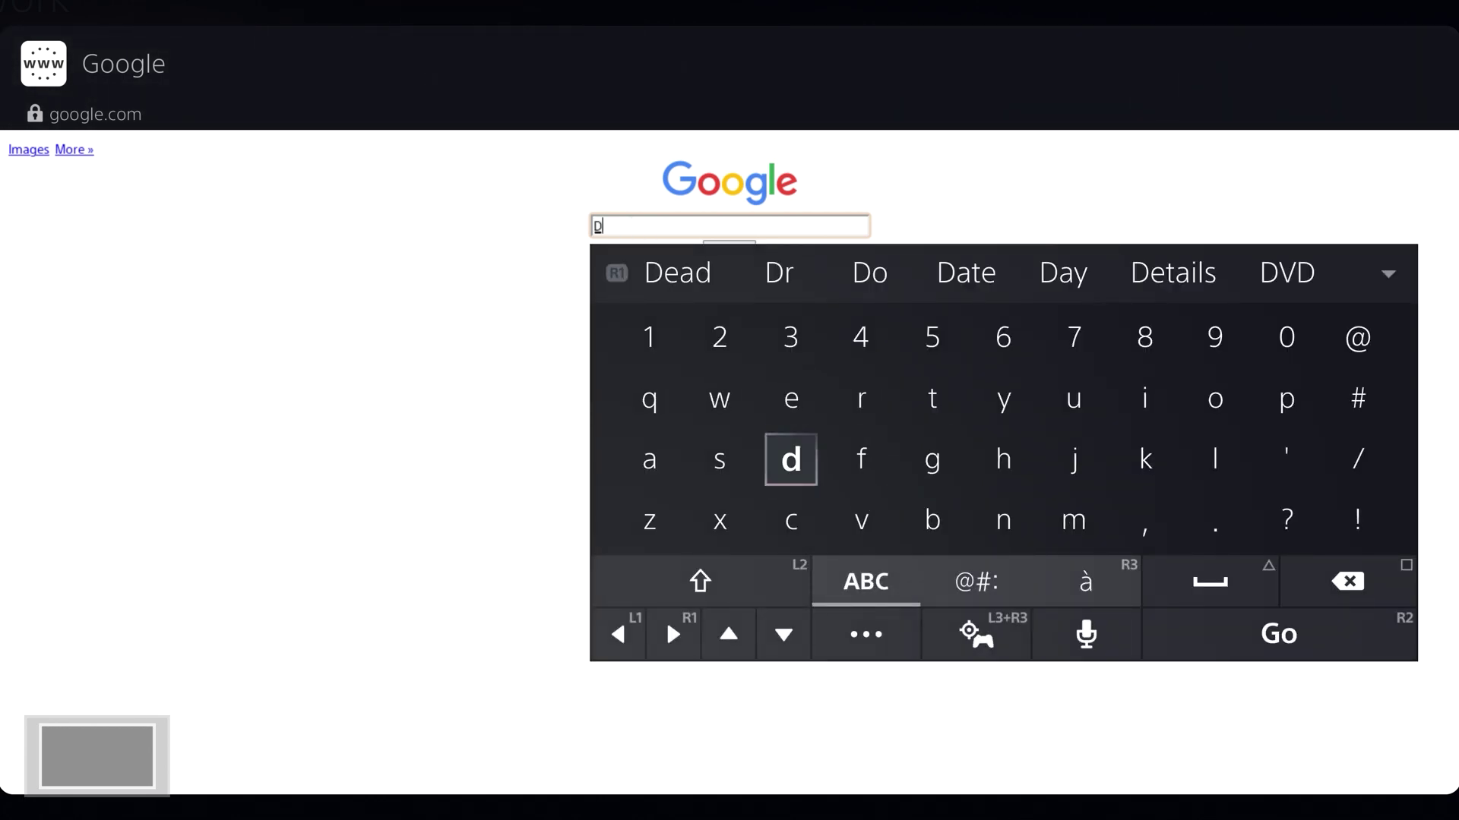
{"action": "key", "text": "Up"}
{"action": "key", "text": "Right"}
{"action": "key", "text": "Right"}
{"action": "key", "text": "Right"}
{"action": "key", "text": "Right"}
{"action": "key", "text": "Right"}
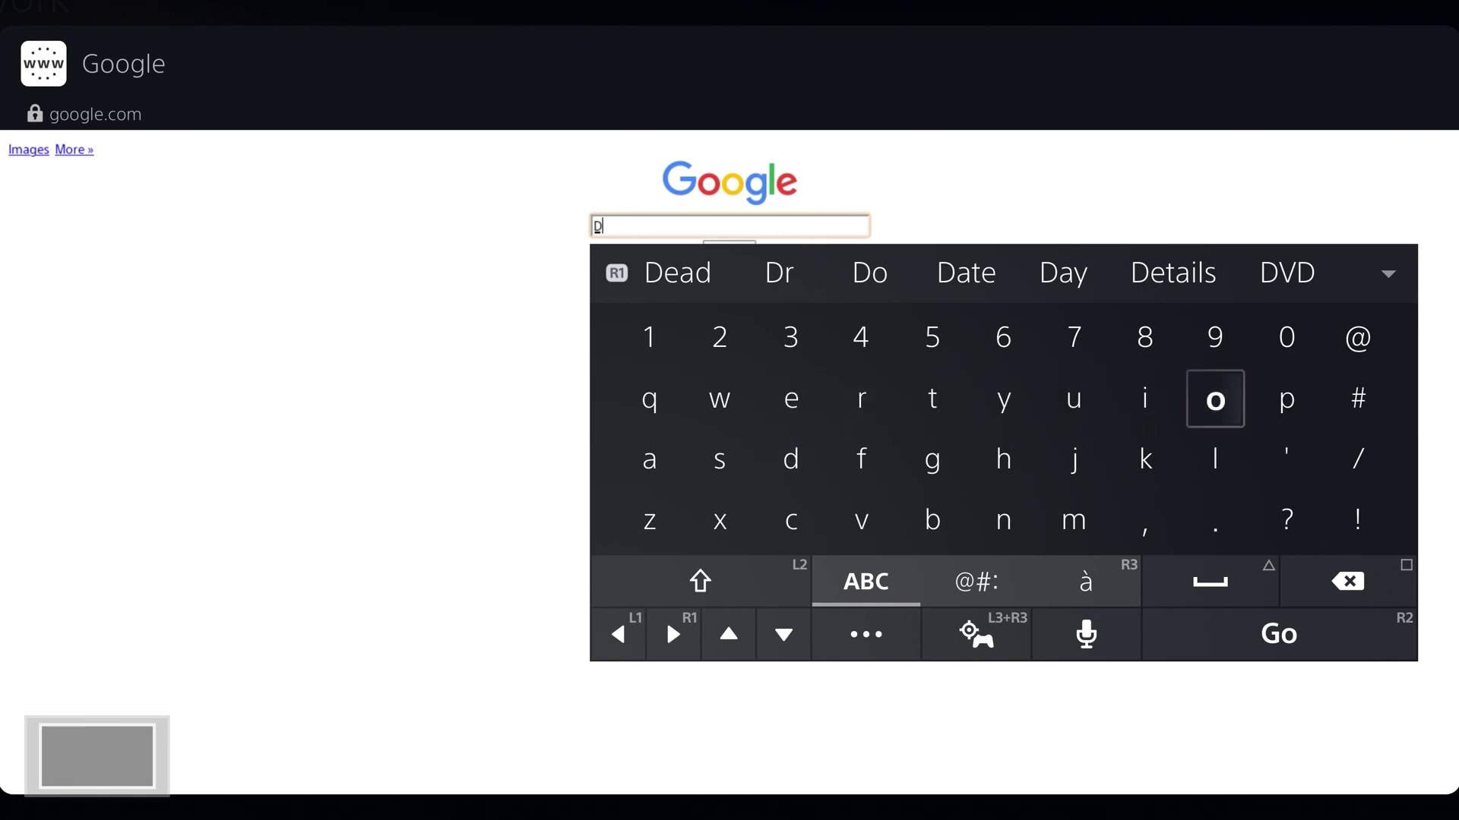
{"action": "key", "text": "Return"}
{"action": "key", "text": "Left"}
{"action": "key", "text": "Left"}
{"action": "key", "text": "Left"}
{"action": "key", "text": "Left"}
{"action": "key", "text": "Return"}
{"action": "key", "text": "Left"}
{"action": "key", "text": "Left"}
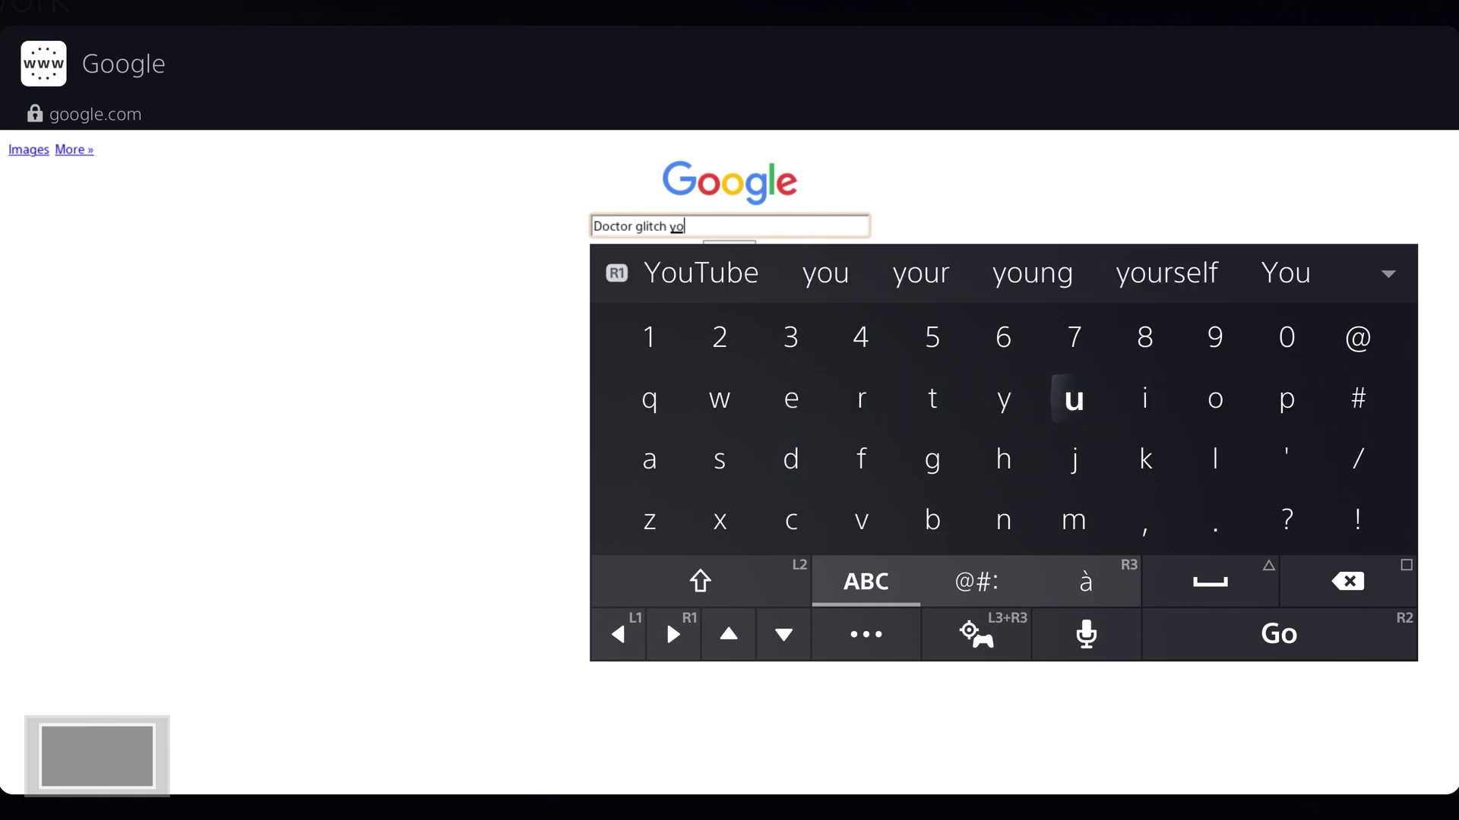
Complete 'Doctor glitch YouTube', search, and open the DOCTOR GLITCH - YouTube result.
{"action": "key", "text": "Up"}
{"action": "key", "text": "Up"}
{"action": "key", "text": "Up"}
{"action": "key", "text": "Return"}
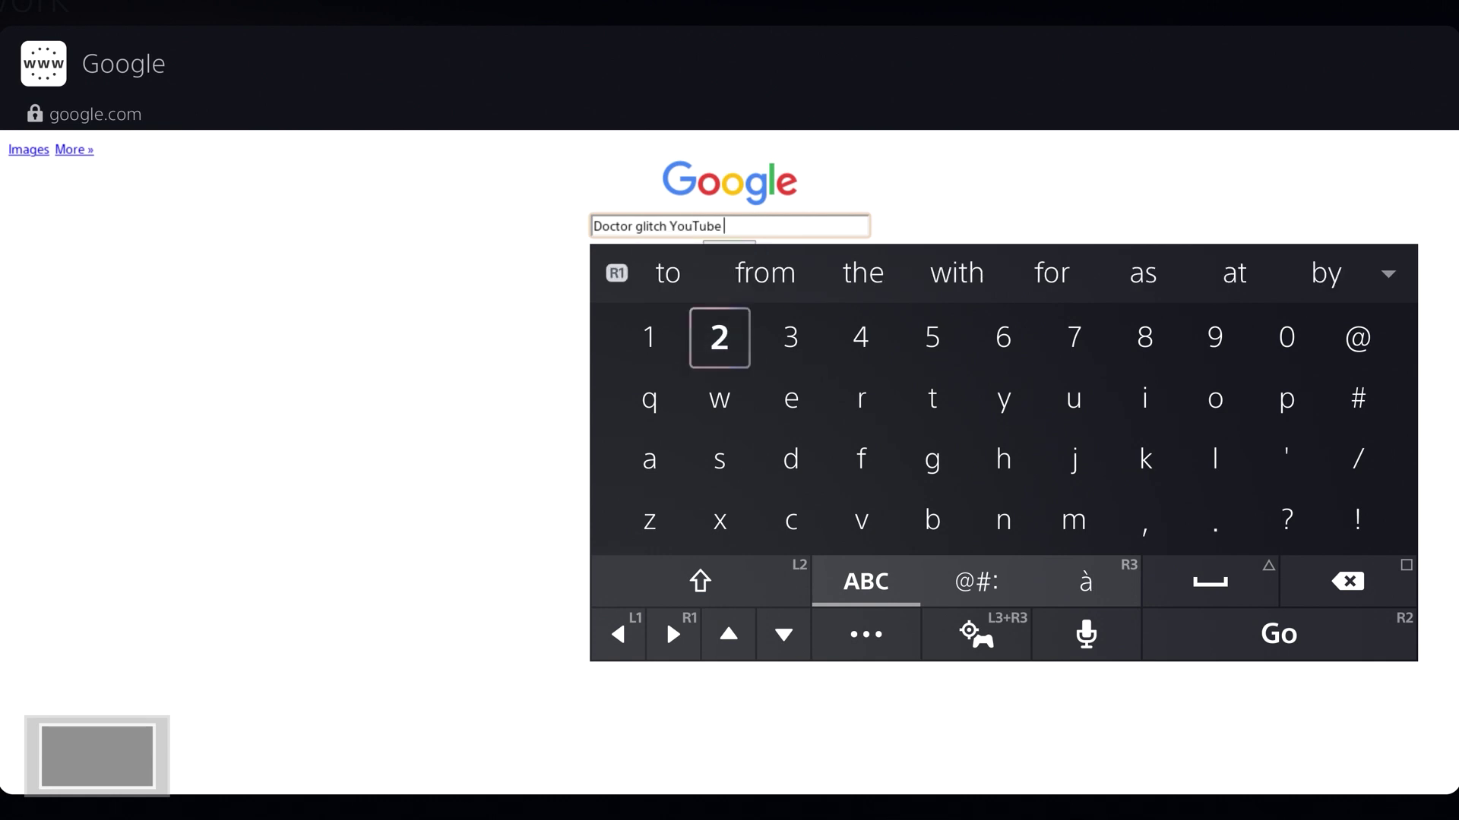
{"action": "key", "text": "Return"}
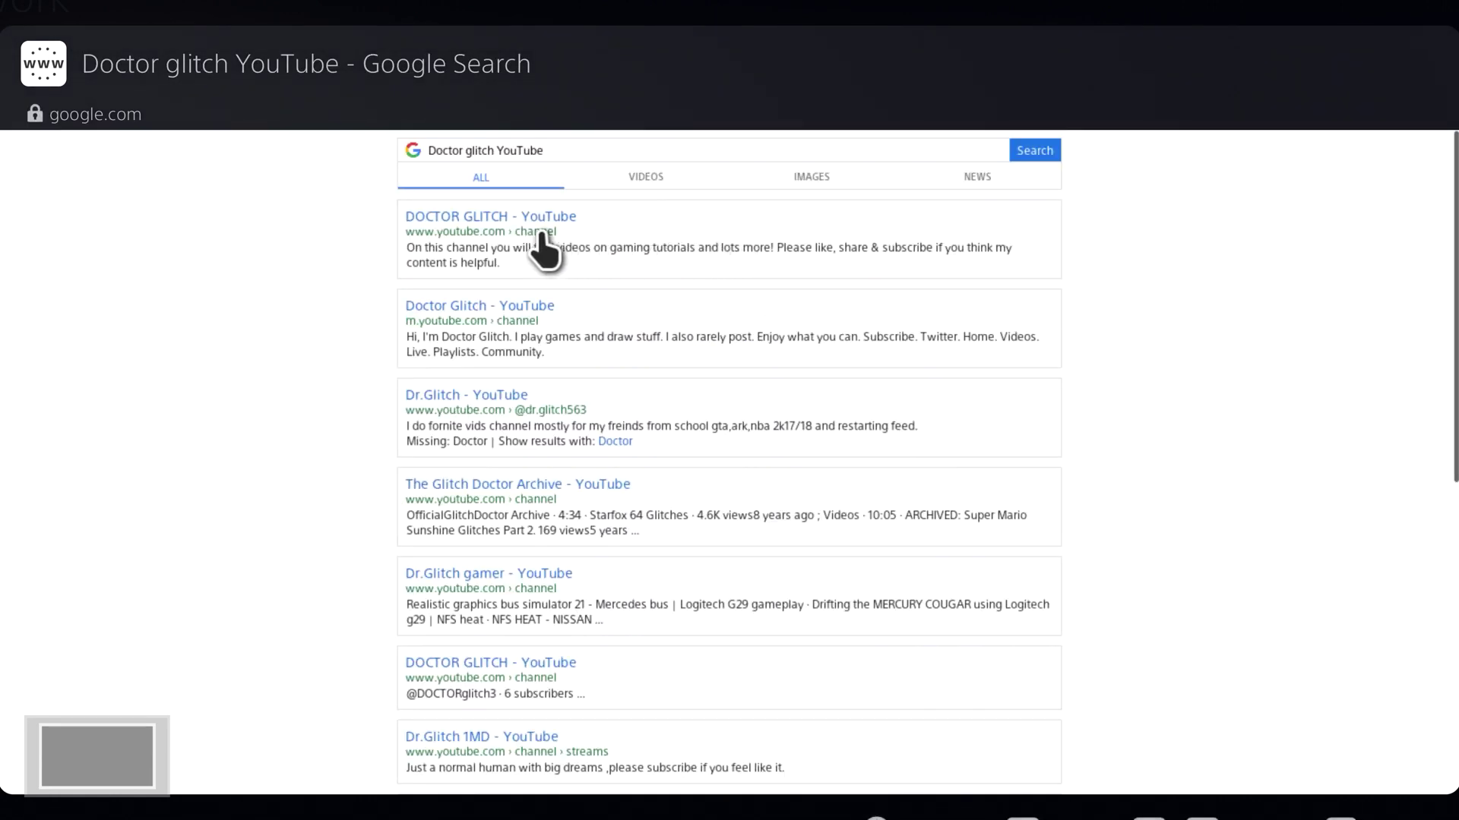
{"action": "left_click", "coordinate": [461, 222]}
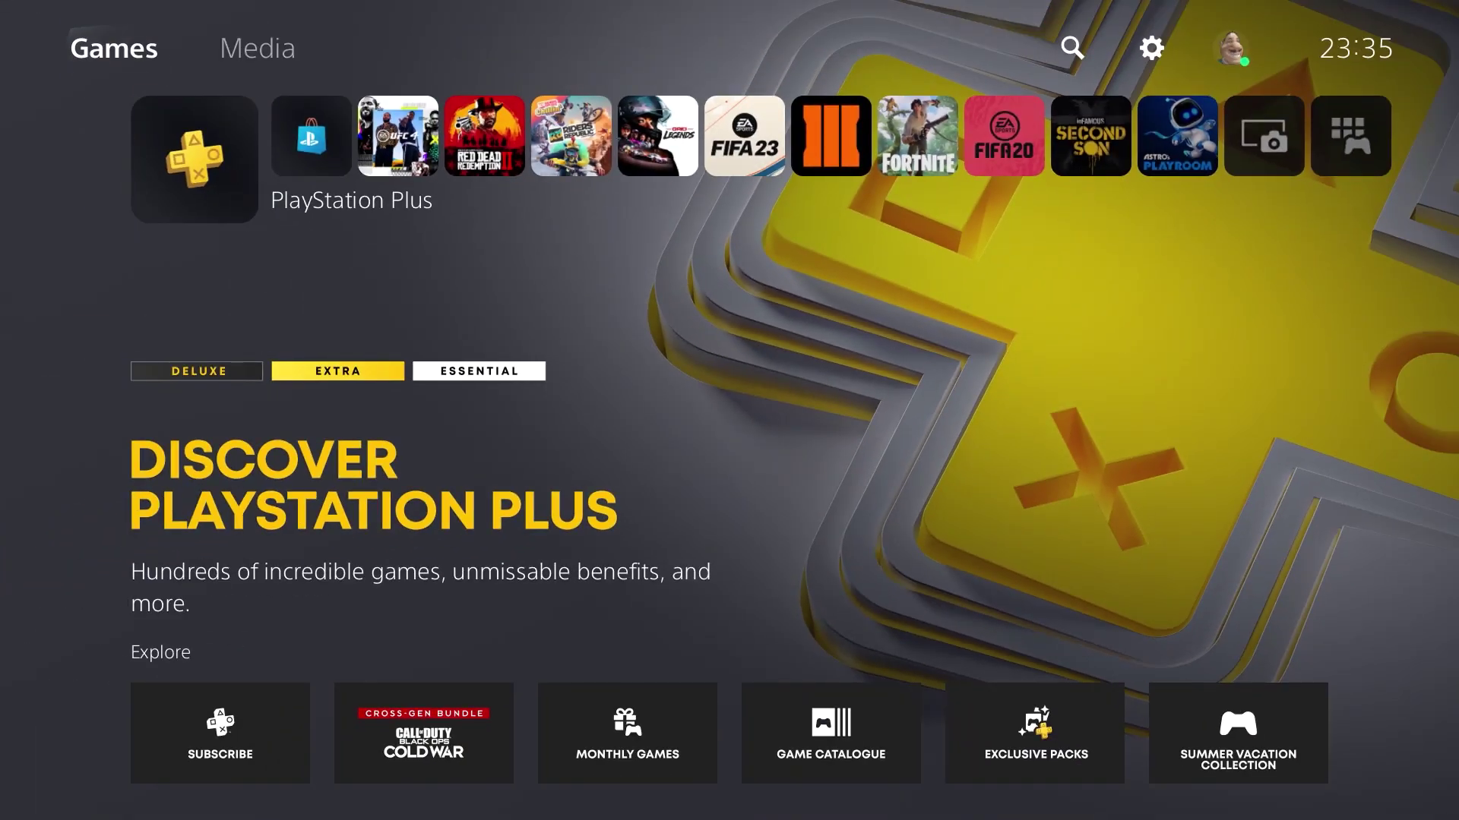
Enable Zoom under Settings > Accessibility, then back out of the Zoom settings.
{"action": "key", "text": "Up"}
{"action": "key", "text": "Right"}
{"action": "key", "text": "Right"}
{"action": "key", "text": "Right"}
{"action": "key", "text": "Return"}
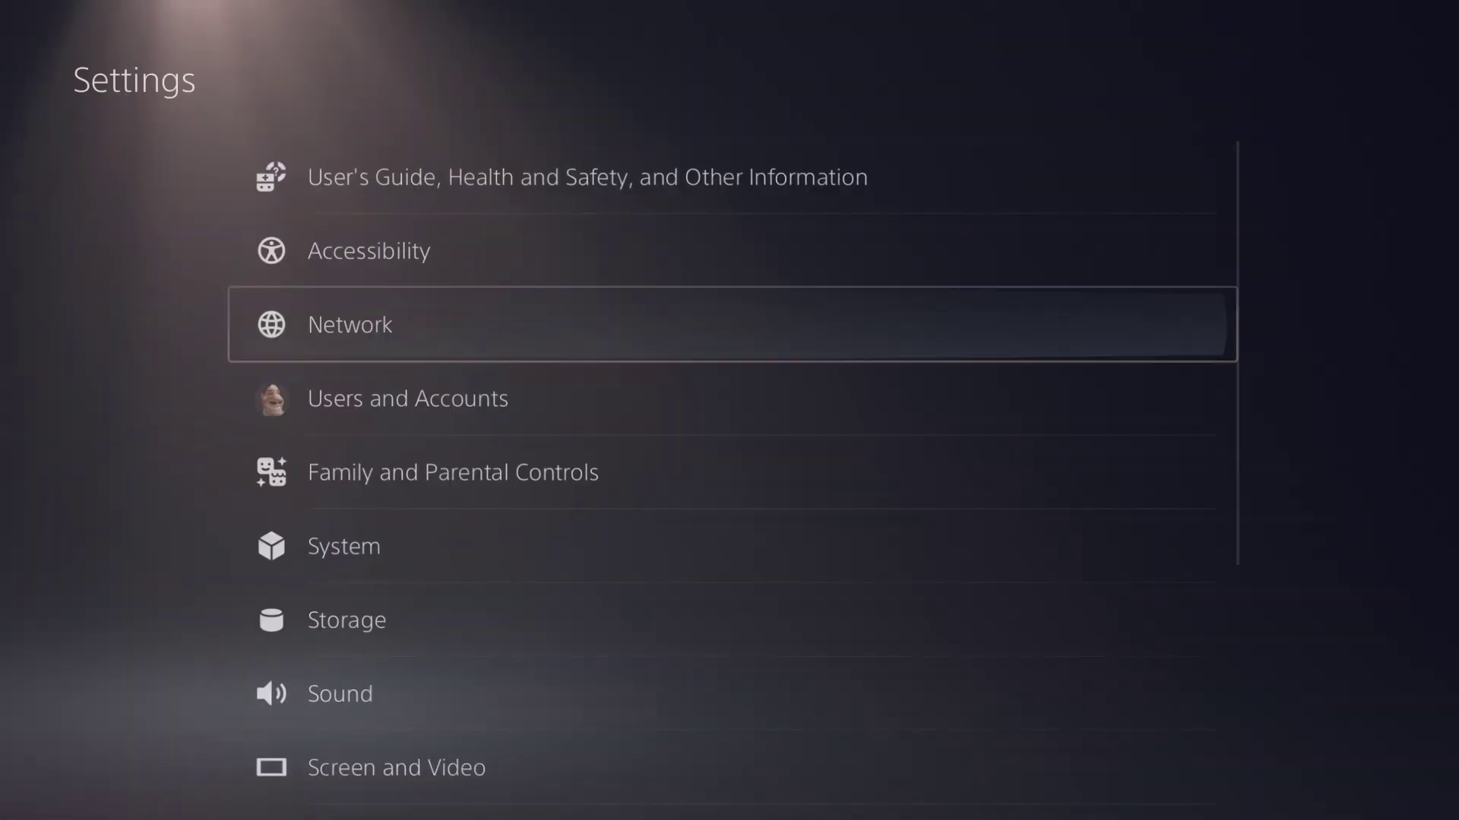
{"action": "key", "text": "Up"}
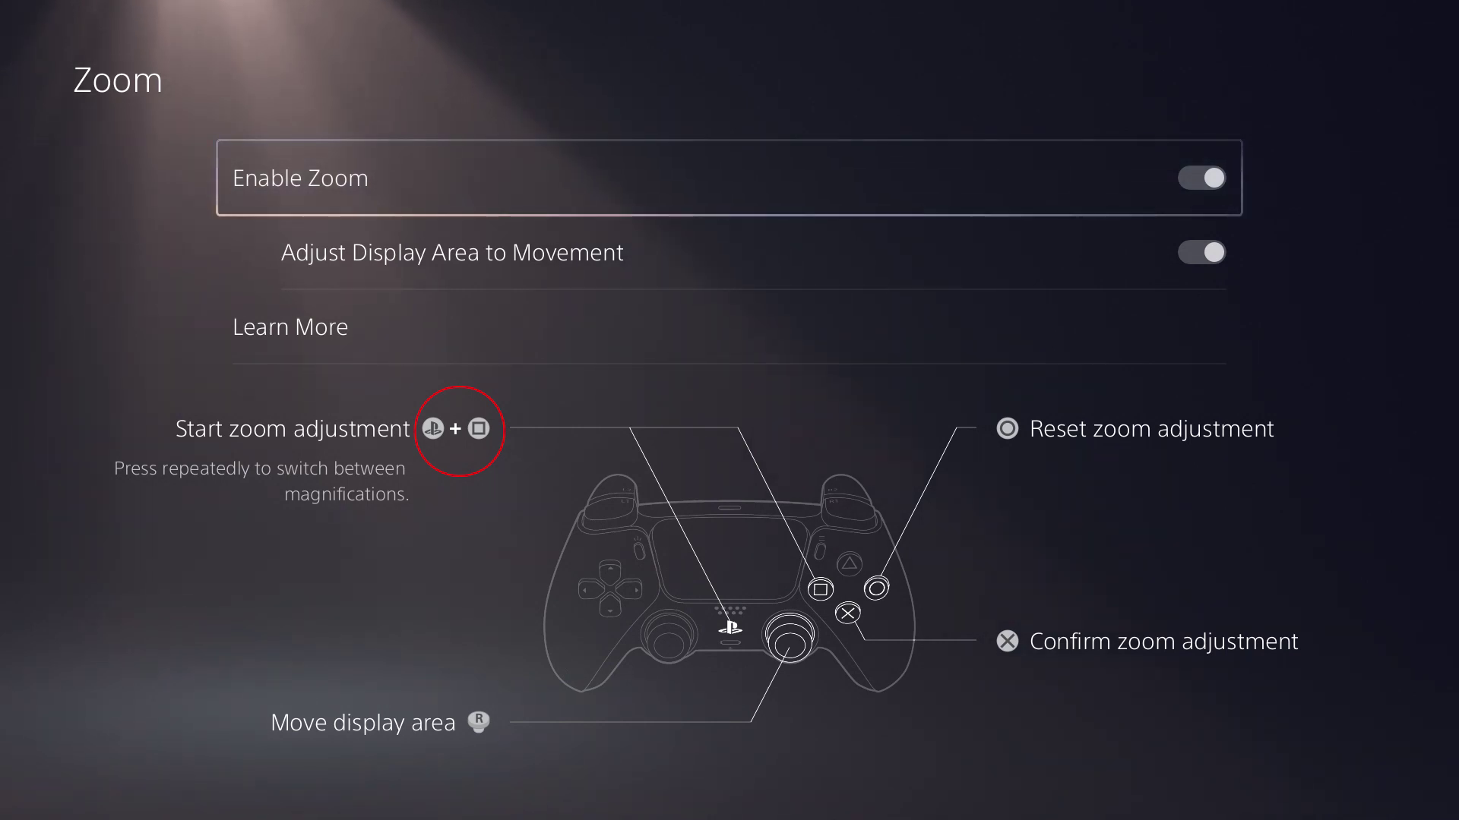
{"action": "key", "text": "Escape"}
{"action": "key", "text": "Escape"}
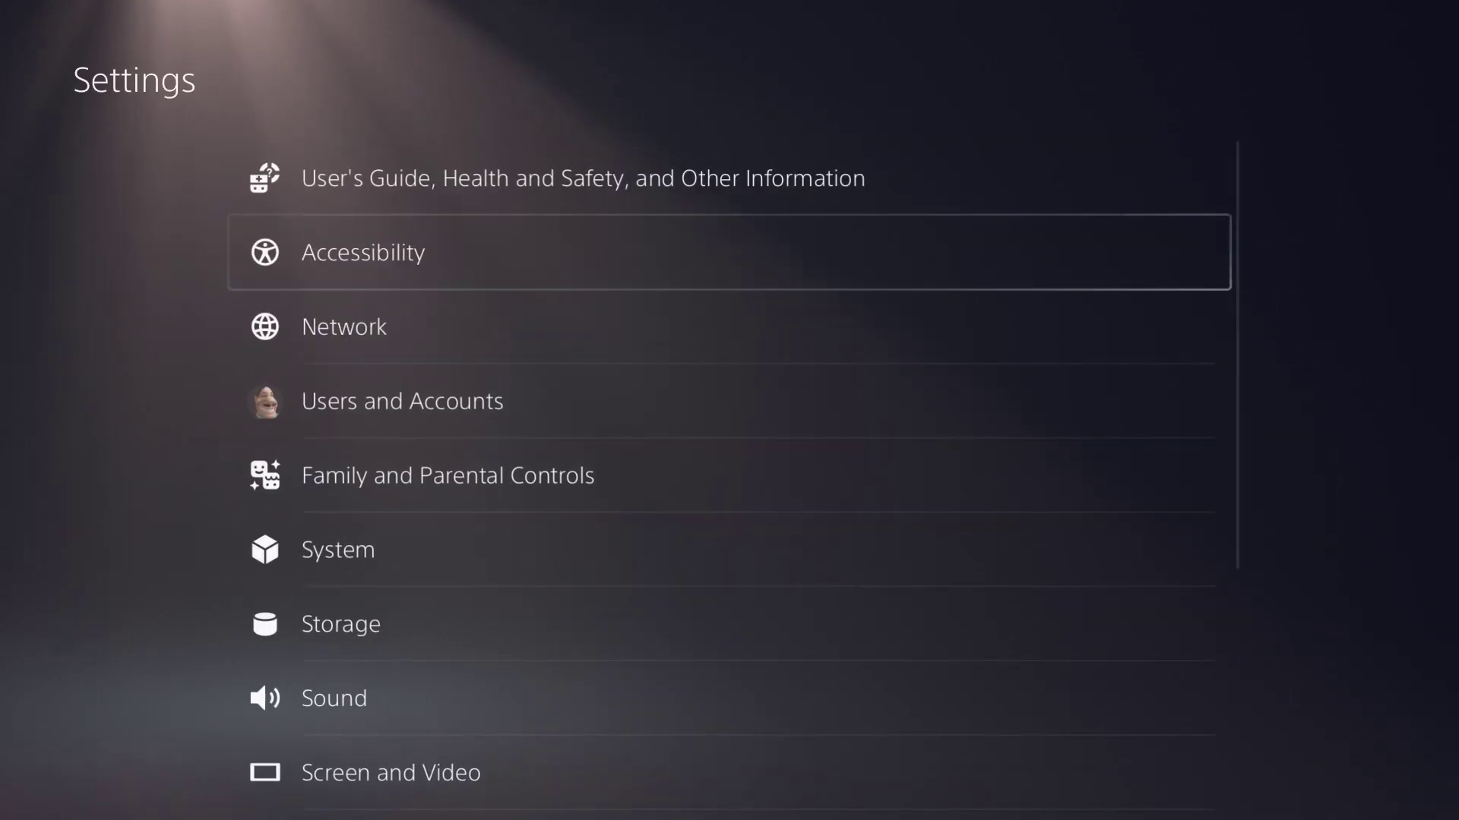
Go through Network settings to the View PlayStation Network Status option under Connection Status.
{"action": "key", "text": "Down"}
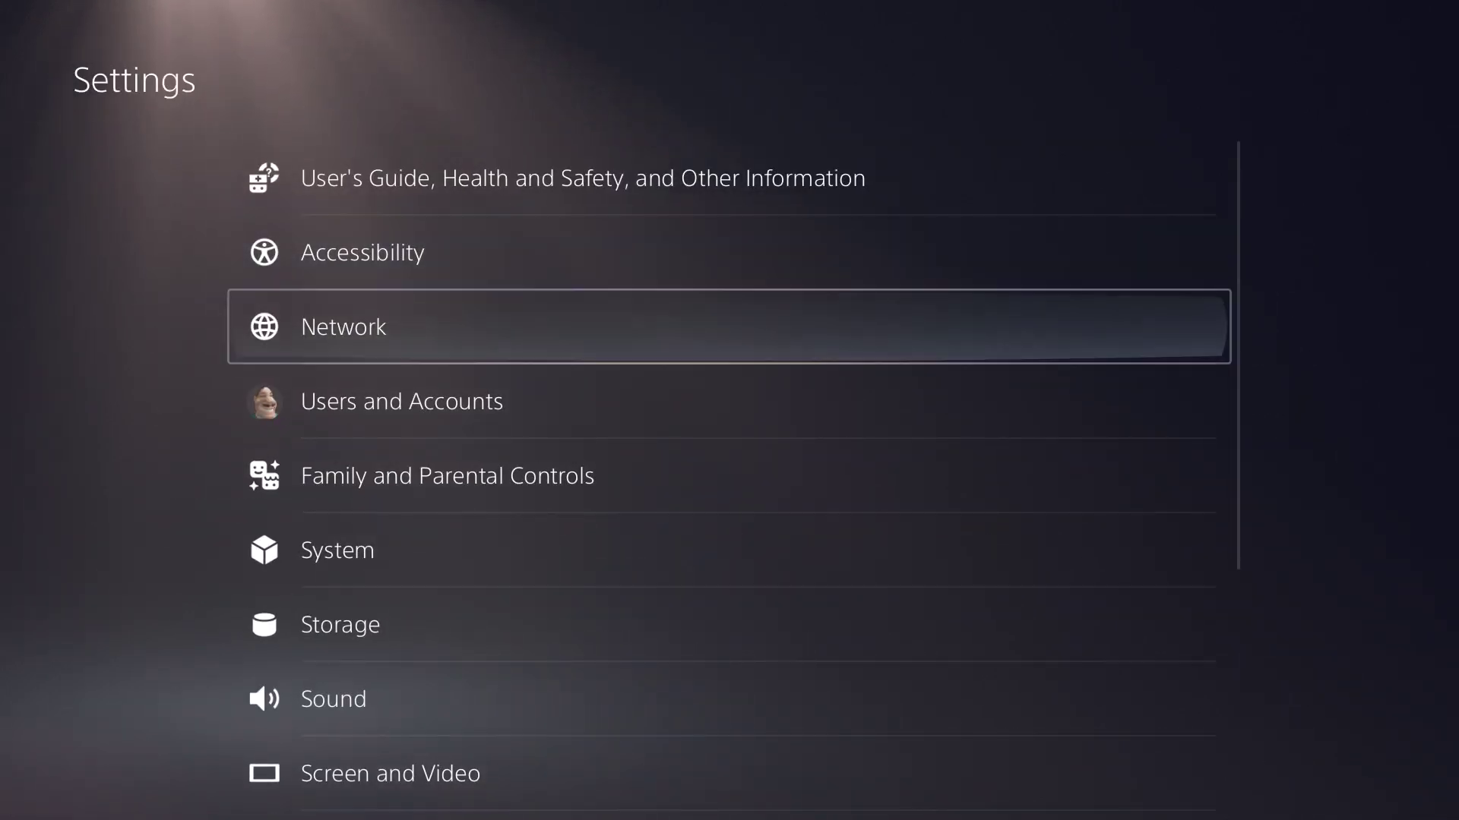
{"action": "key", "text": "Return"}
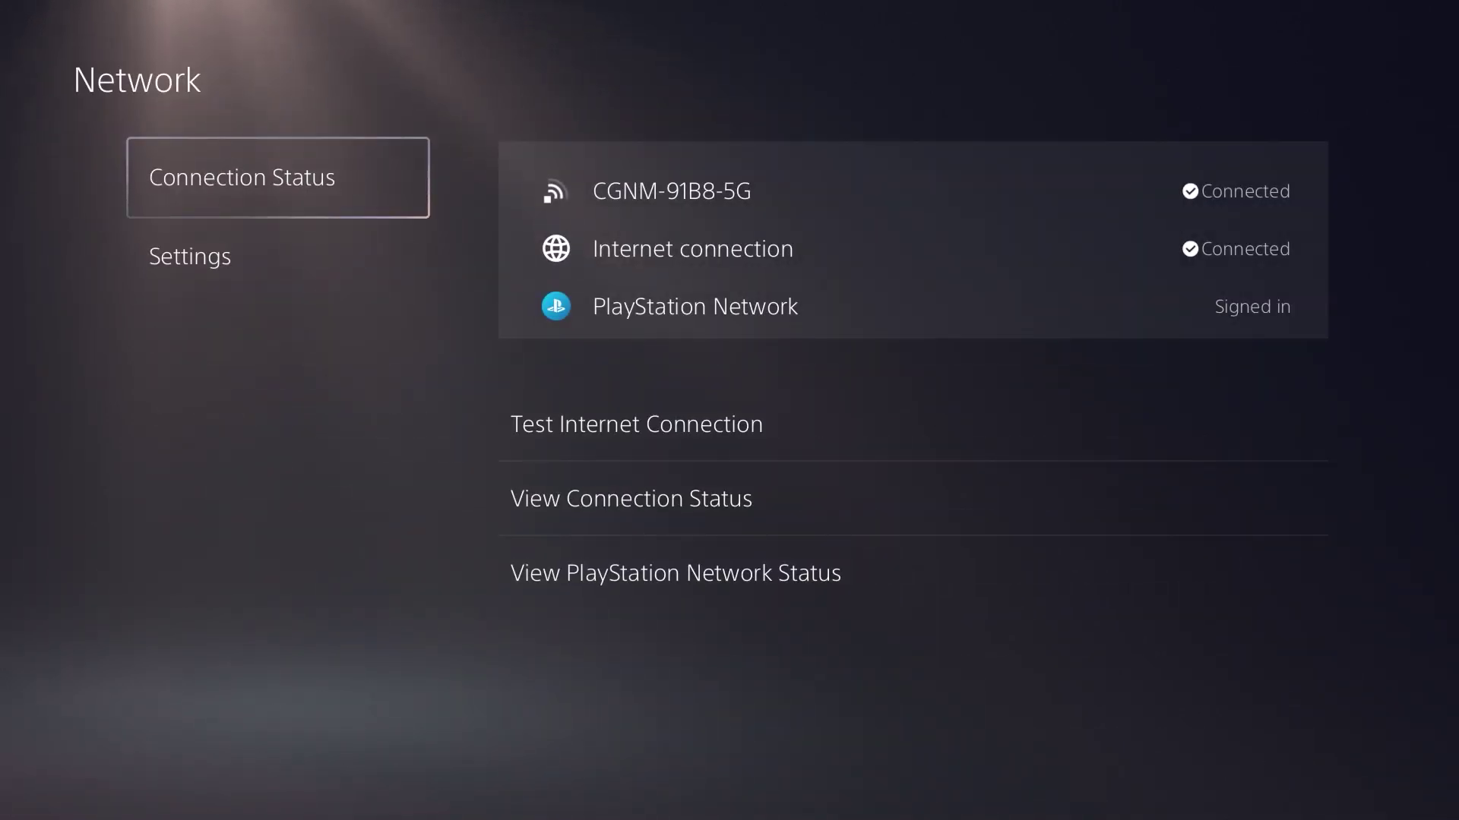
{"action": "key", "text": "Right"}
{"action": "key", "text": "Down"}
{"action": "key", "text": "Down"}
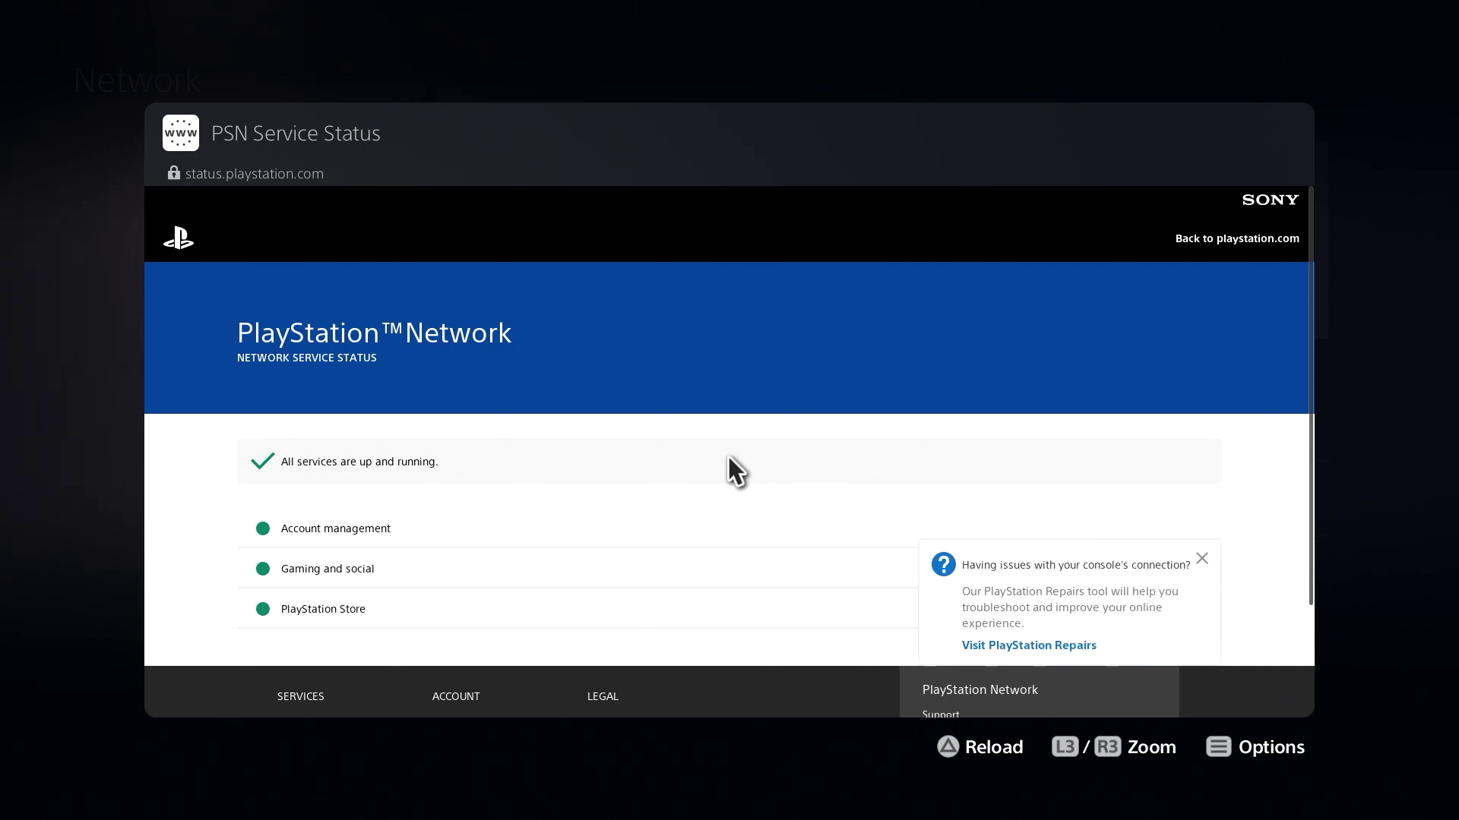
{"action": "scroll", "coordinate": [730, 513], "scroll_direction": "down", "scroll_amount": 2}
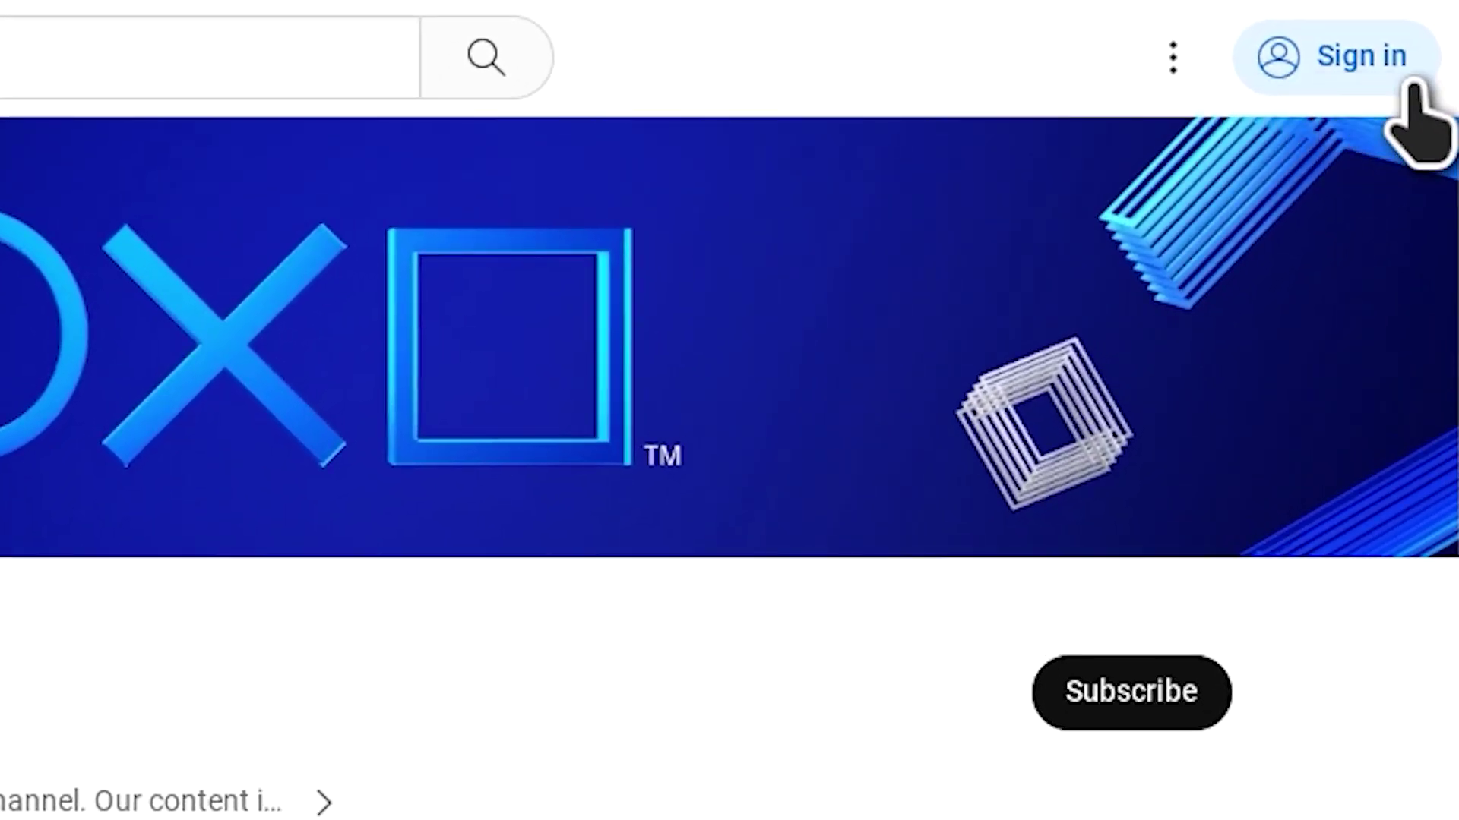
Go from YouTube Sign in to Google's Privacy page, then Search in the Google apps grid.
{"action": "left_click", "coordinate": [1416, 102]}
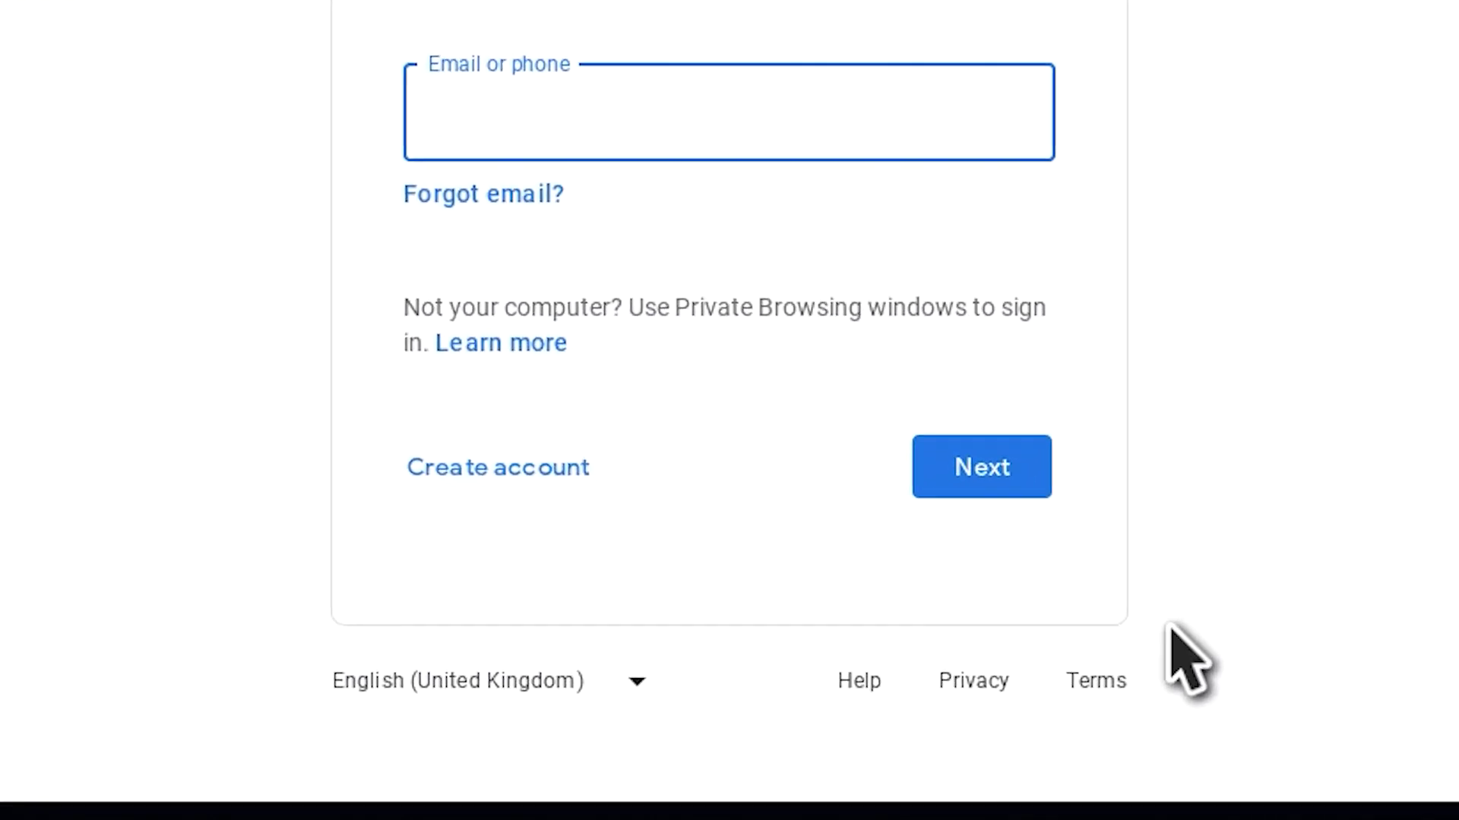
{"action": "left_click", "coordinate": [1031, 687]}
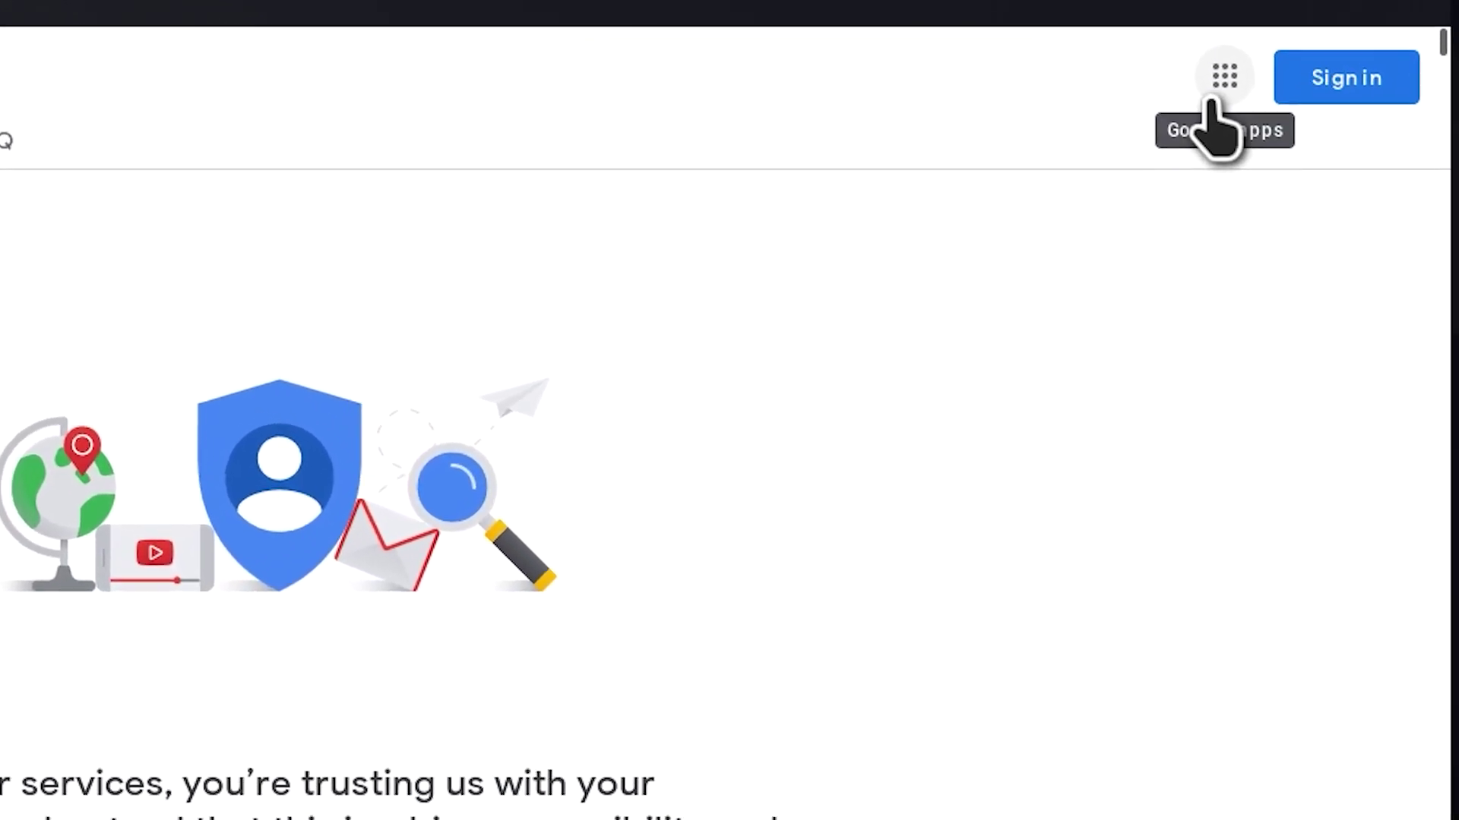
{"action": "left_click", "coordinate": [1216, 123]}
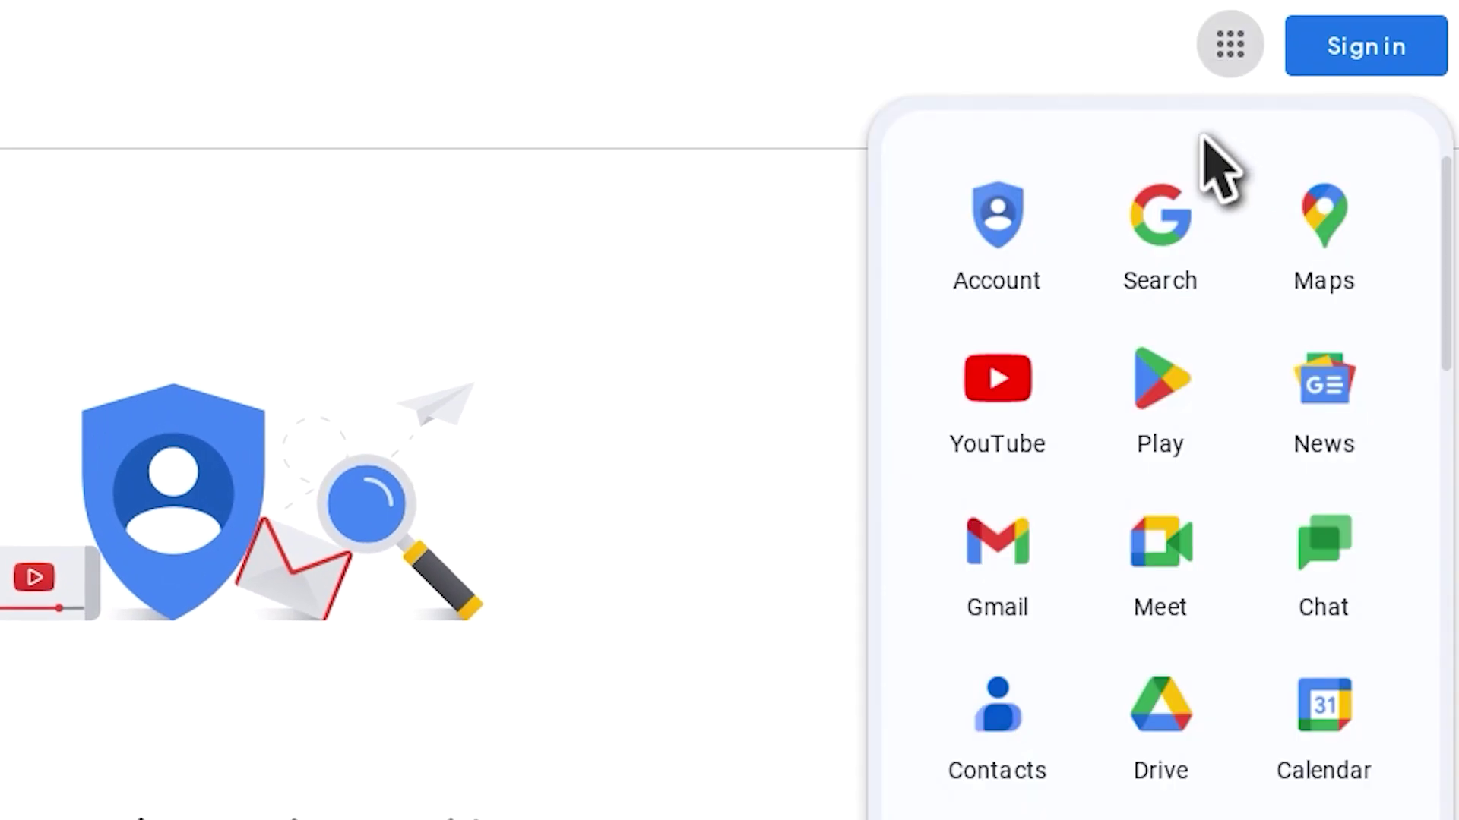
{"action": "left_click", "coordinate": [1163, 239]}
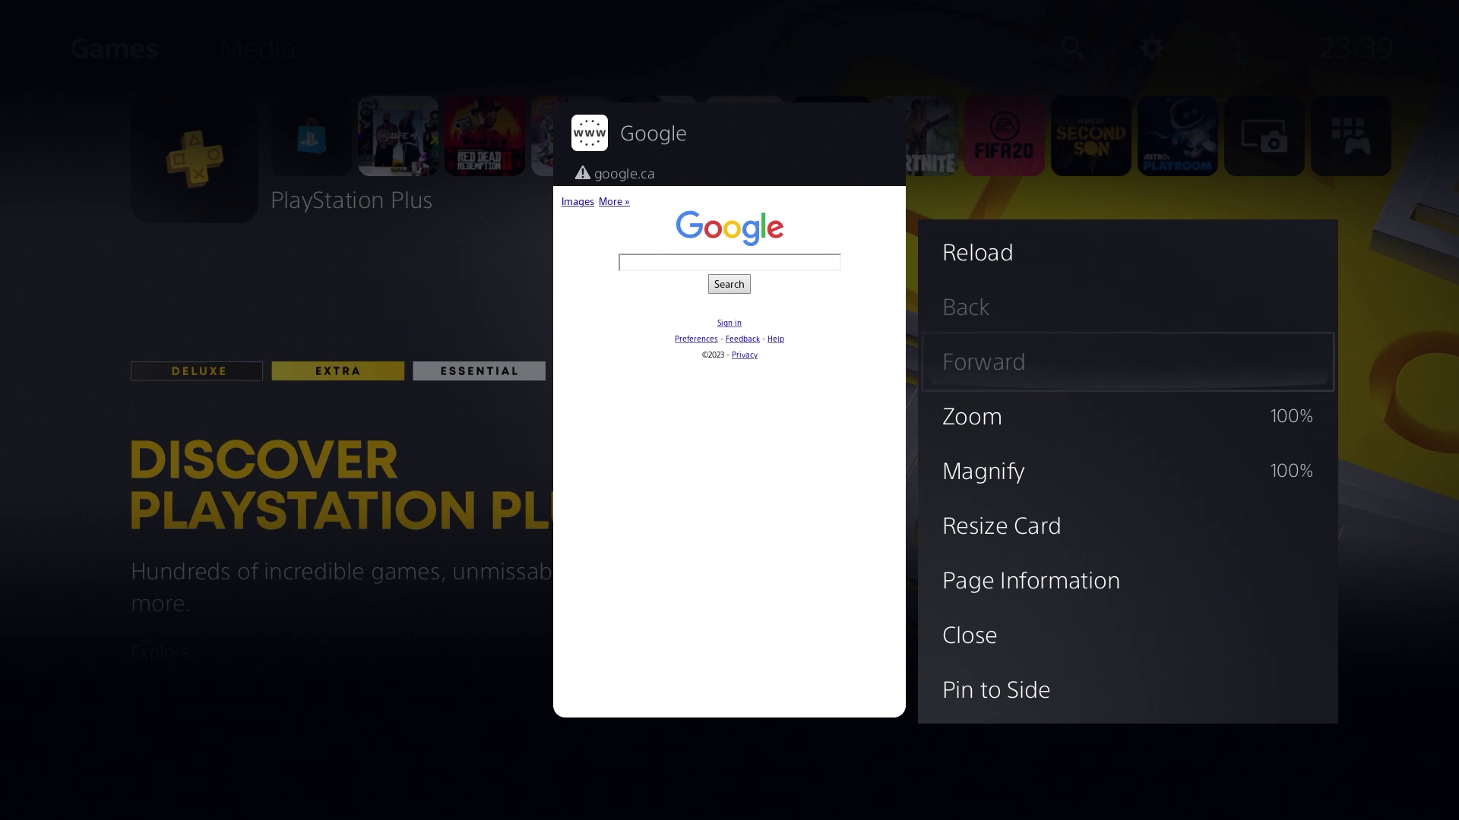
Pin the Google browser card to the side, switching it right and back to left.
{"action": "key", "text": "Down"}
{"action": "key", "text": "Down"}
{"action": "key", "text": "Down"}
{"action": "key", "text": "Down"}
{"action": "key", "text": "Down"}
{"action": "key", "text": "Return"}
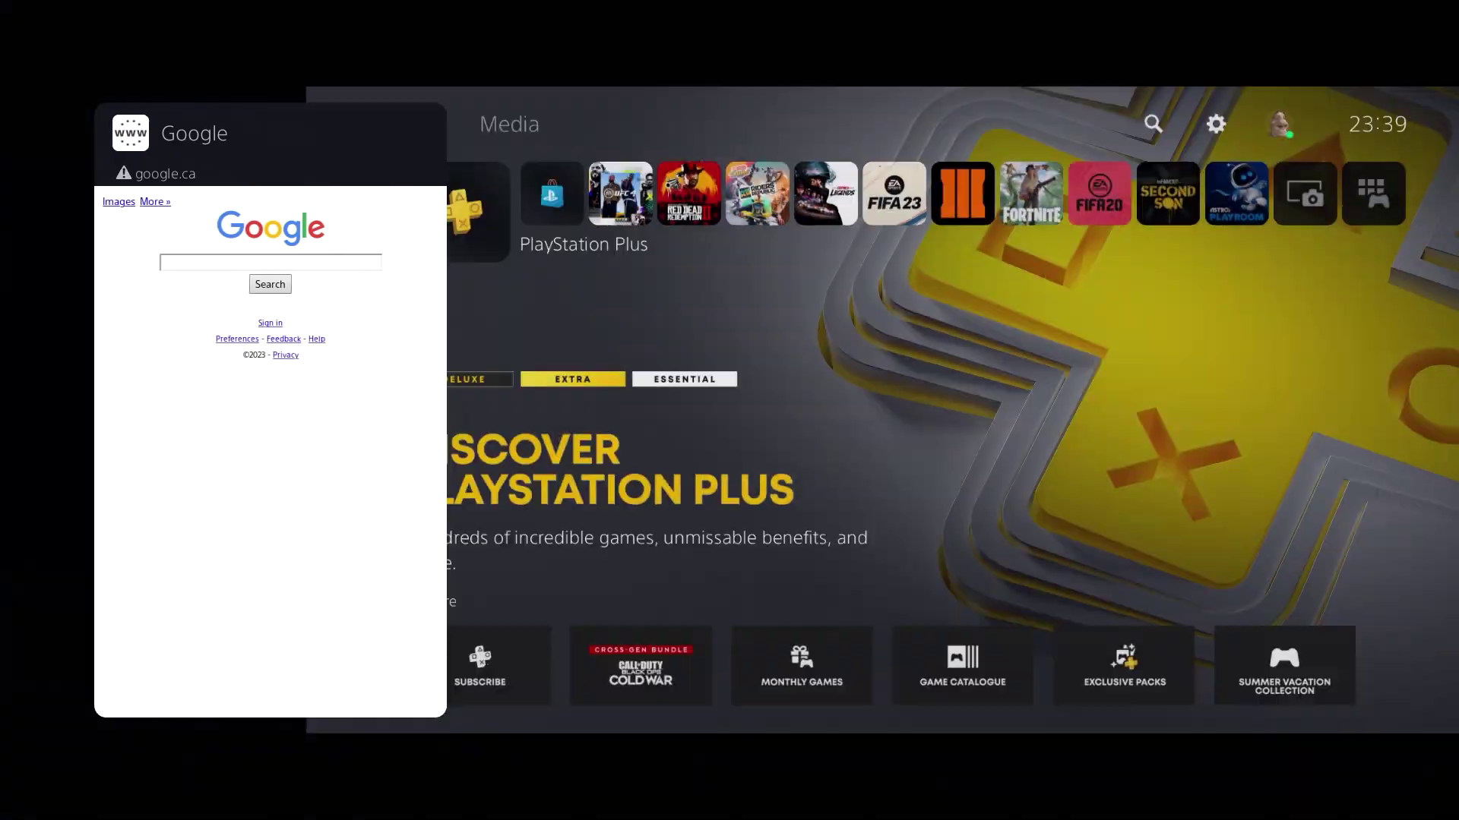
{"action": "key", "text": "Return"}
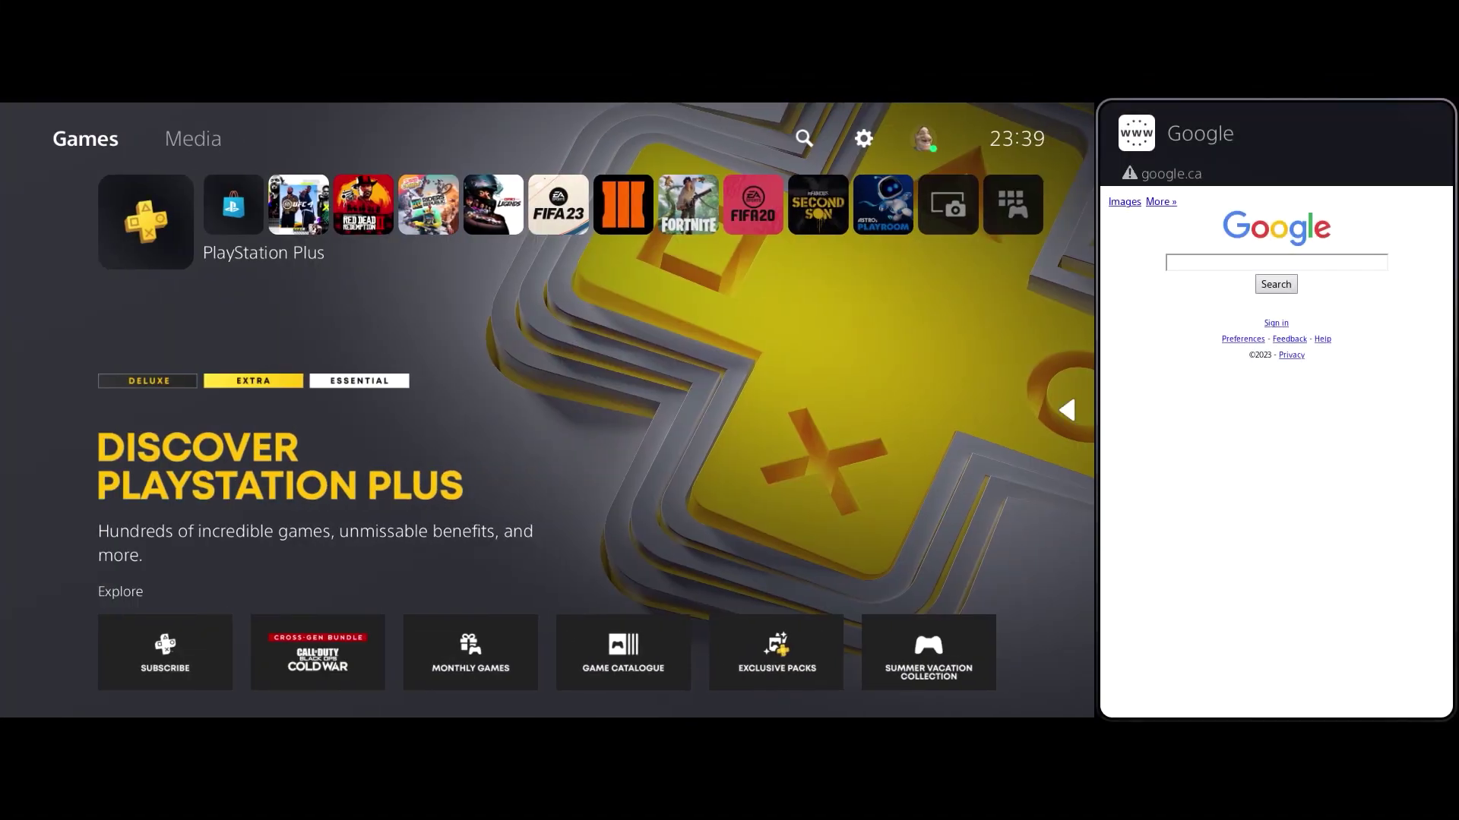
{"action": "key", "text": "Return"}
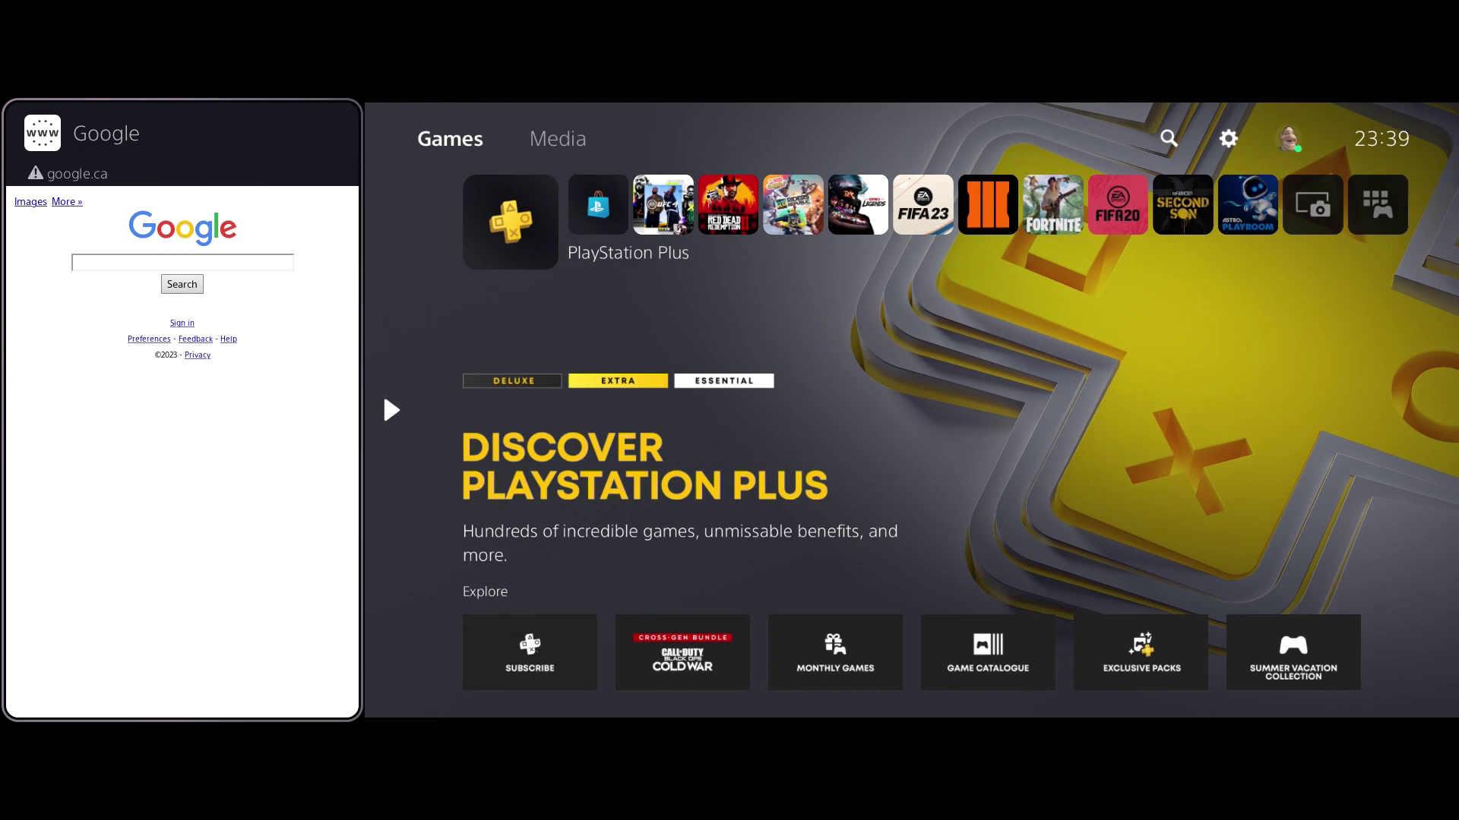
Launch Red Dead Redemption 2 from the home row, past UFC 4.
{"action": "key", "text": "Right"}
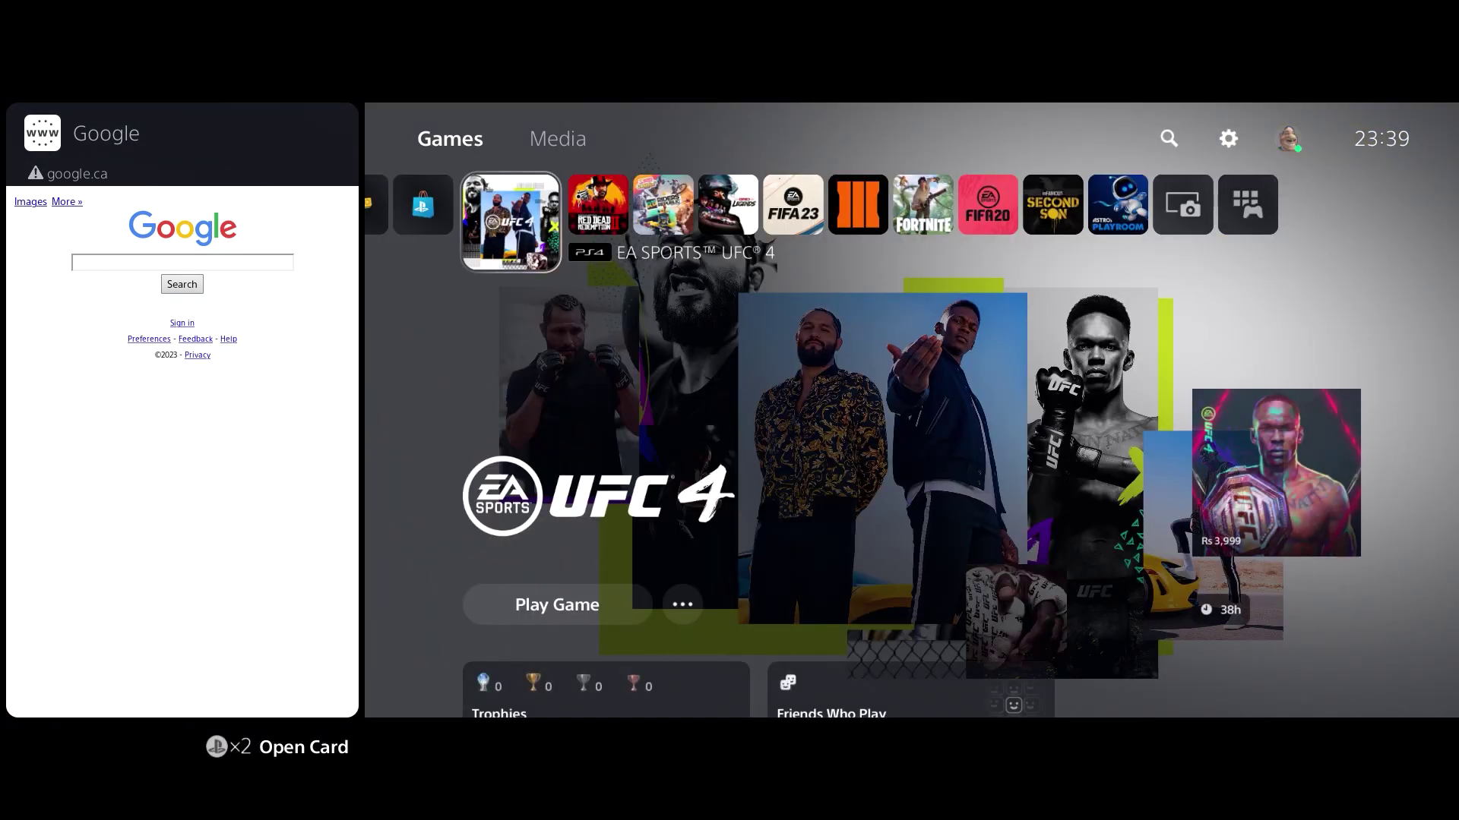
{"action": "key", "text": "Right"}
{"action": "key", "text": "Return"}
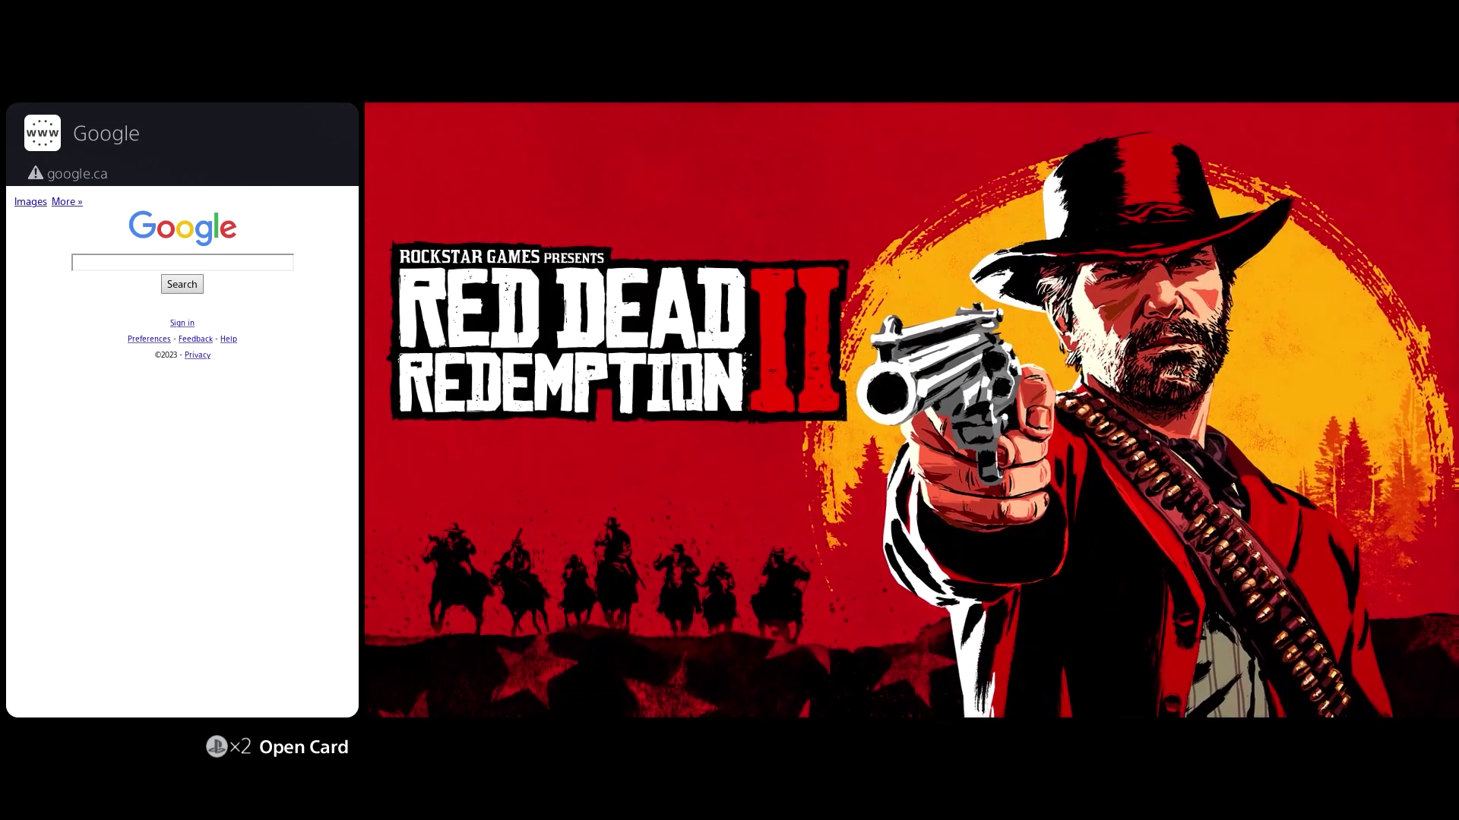